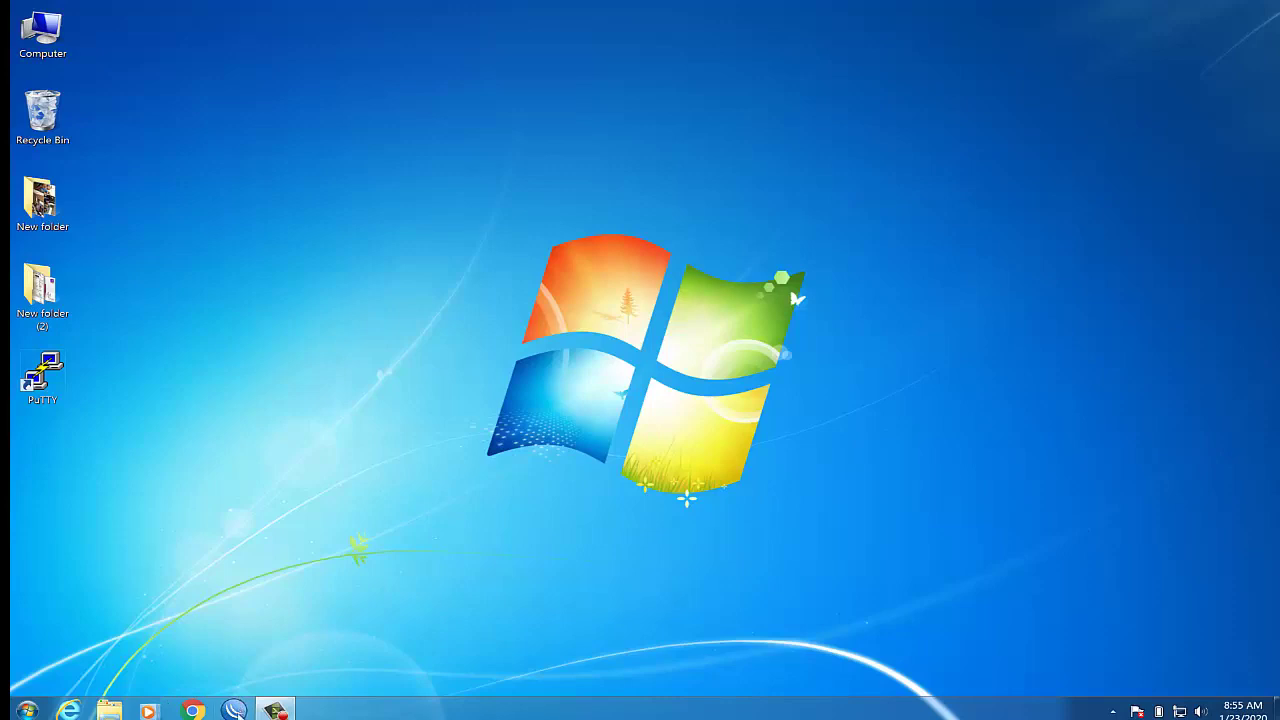
Connect WinBox to 192.168.1.1, check ssh is on port 22 in IP Services, then minimize
click(234, 710)
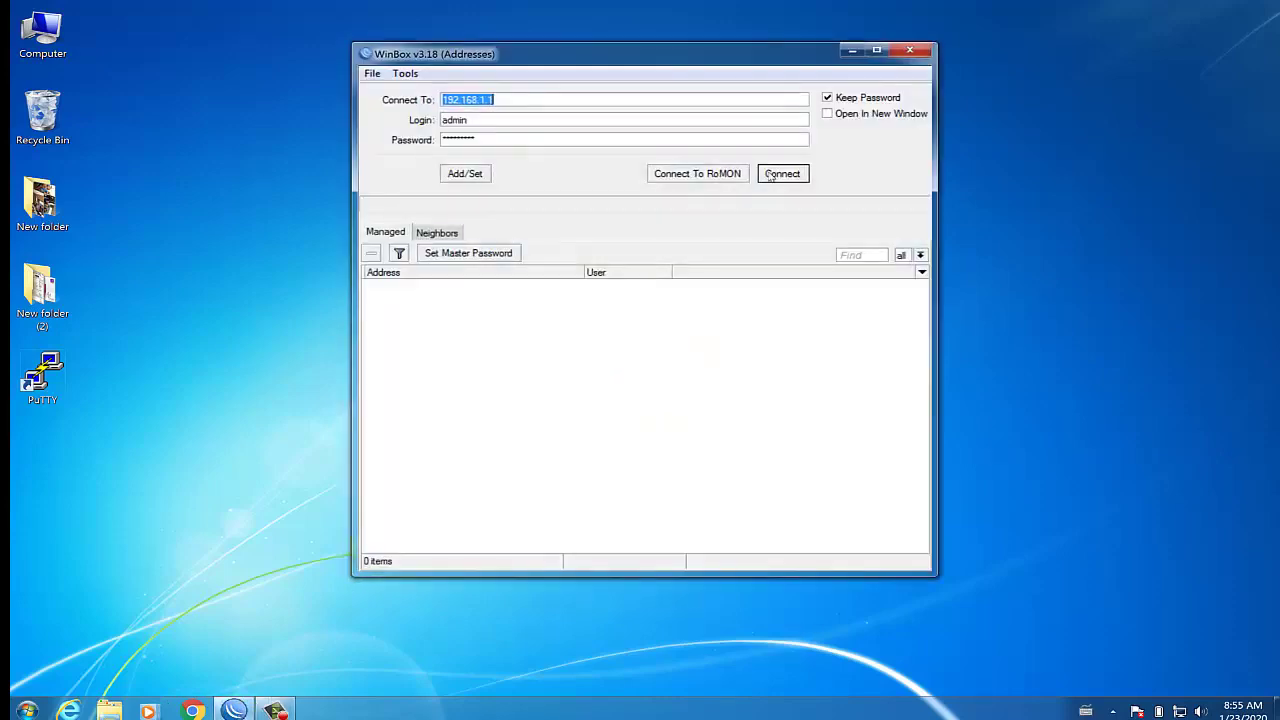
click(772, 176)
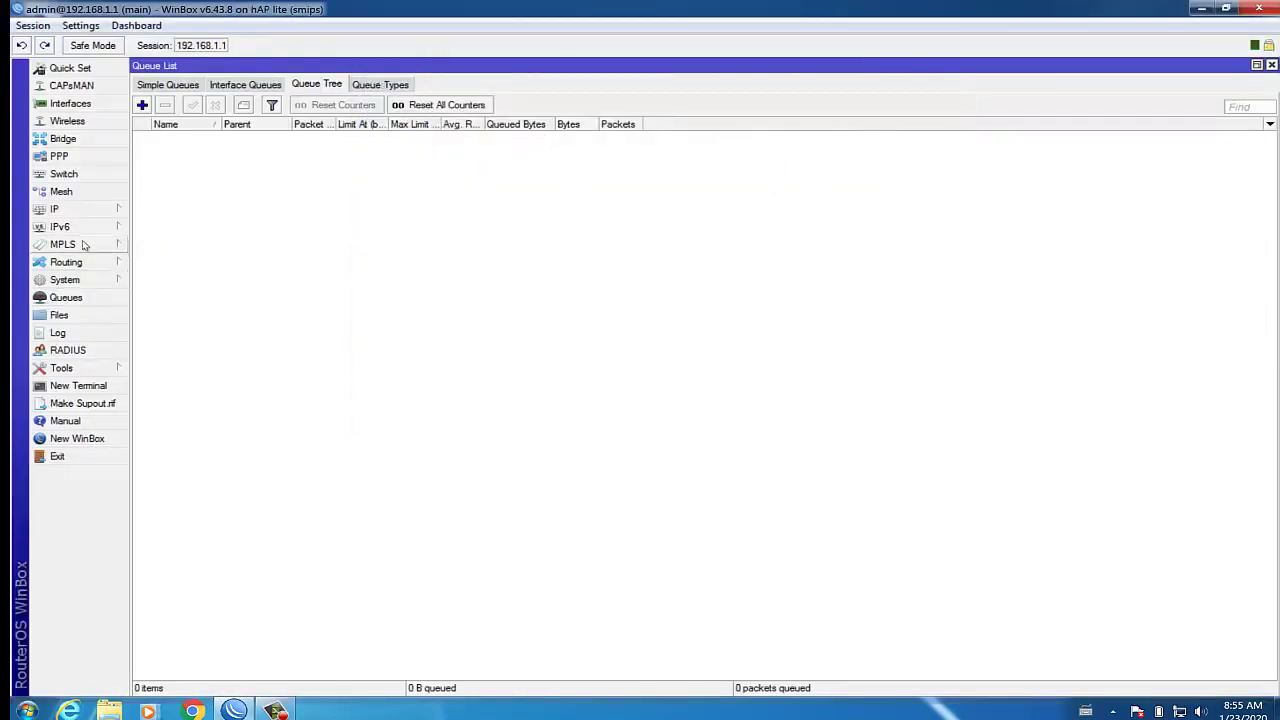
click(75, 210)
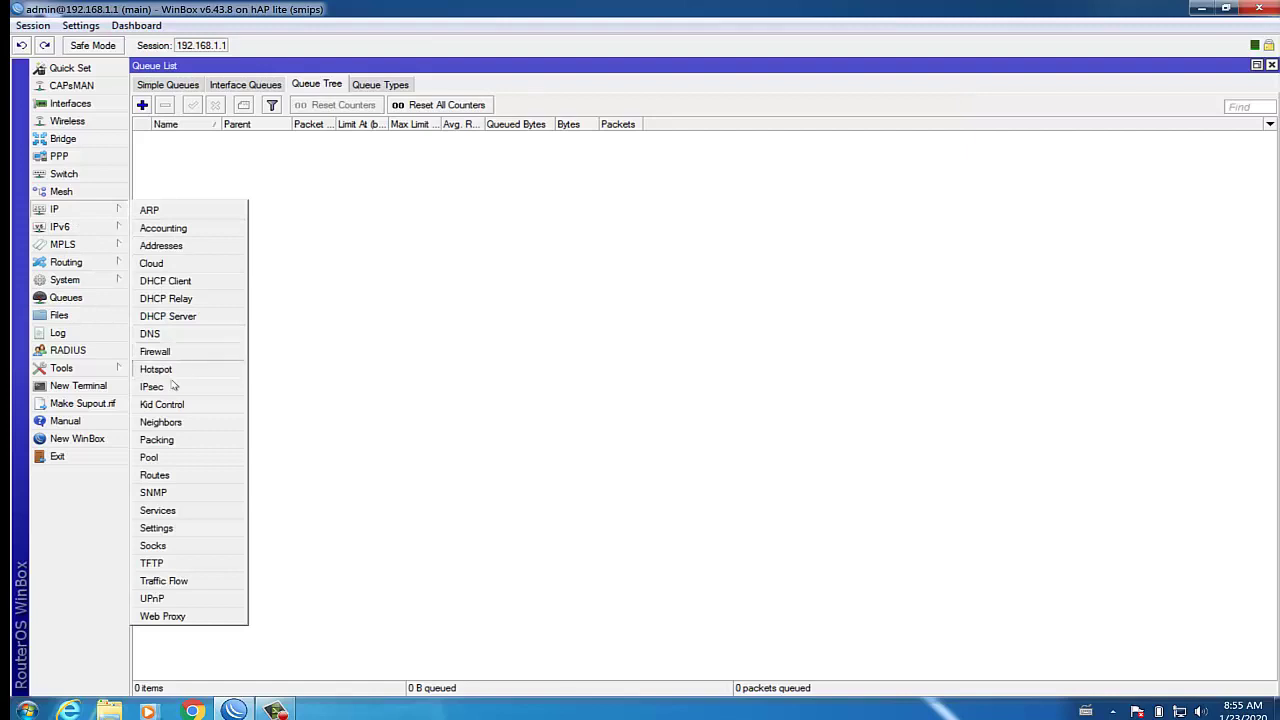
click(167, 510)
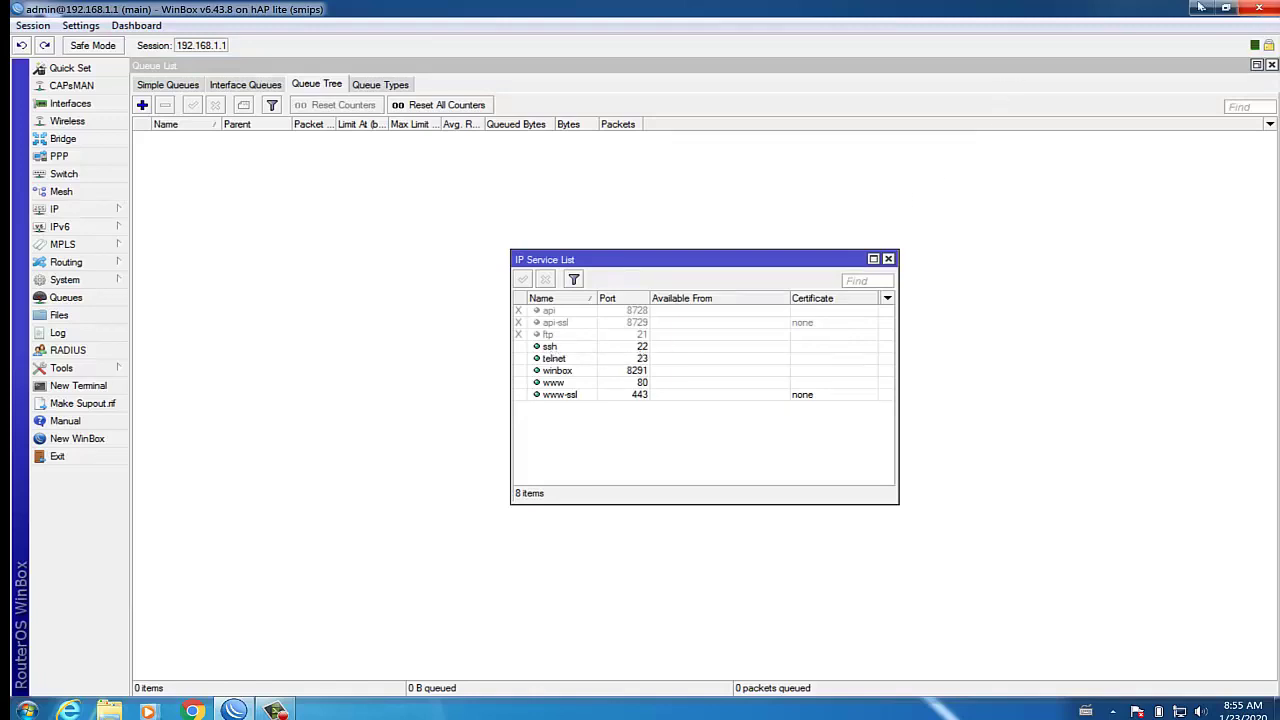
click(1198, 10)
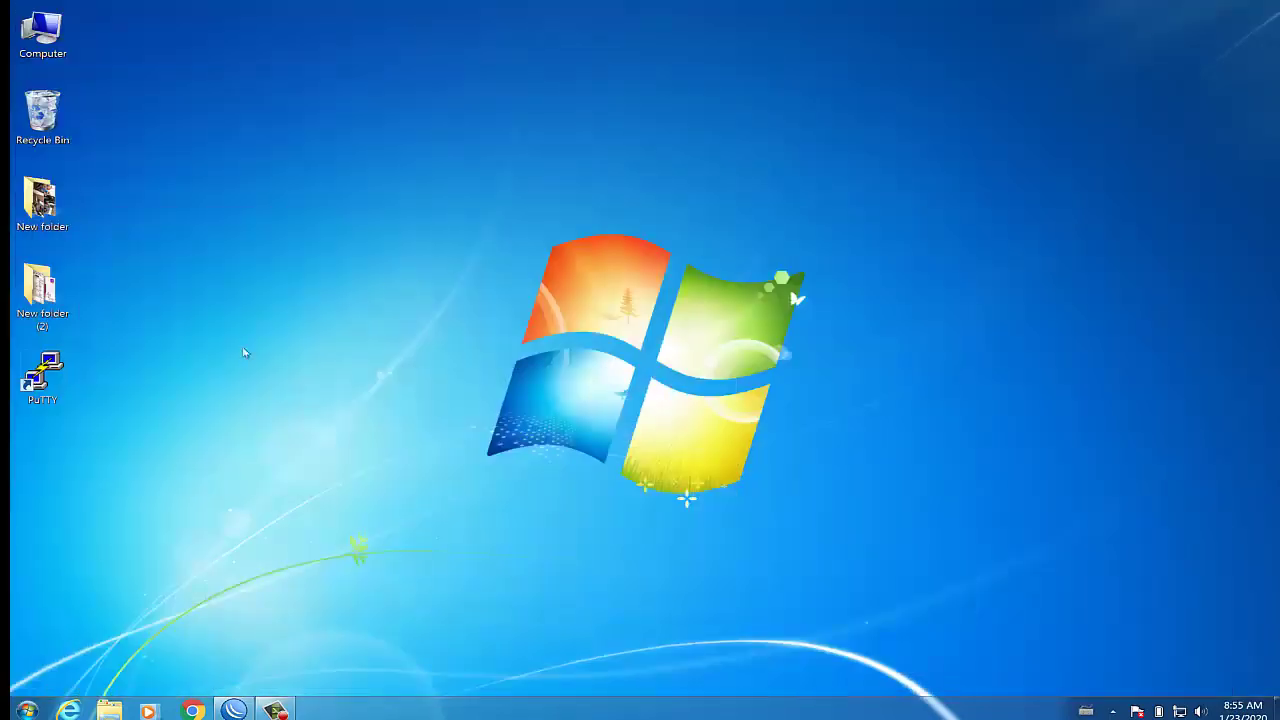
Open a PuTTY SSH connection to 192.168.1.1 on port 22 and accept the host key
click(48, 370)
double_click(48, 370)
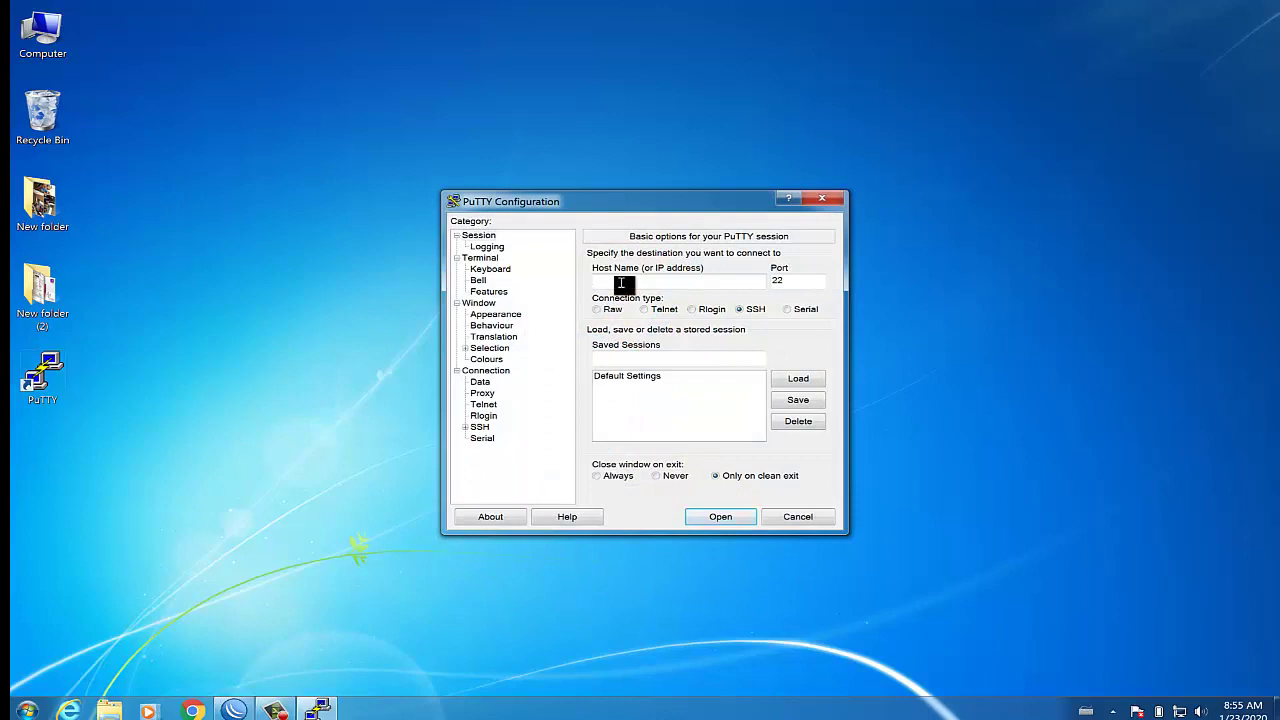
text(192.168.1.1)
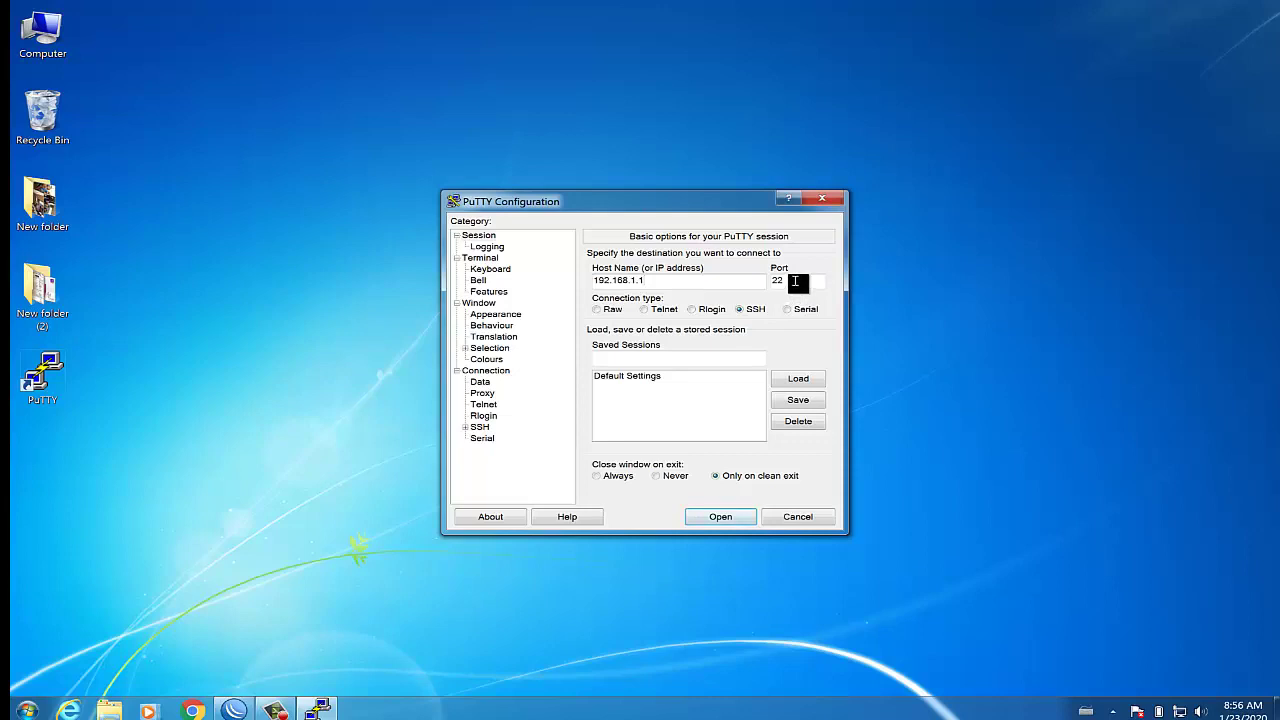
click(722, 524)
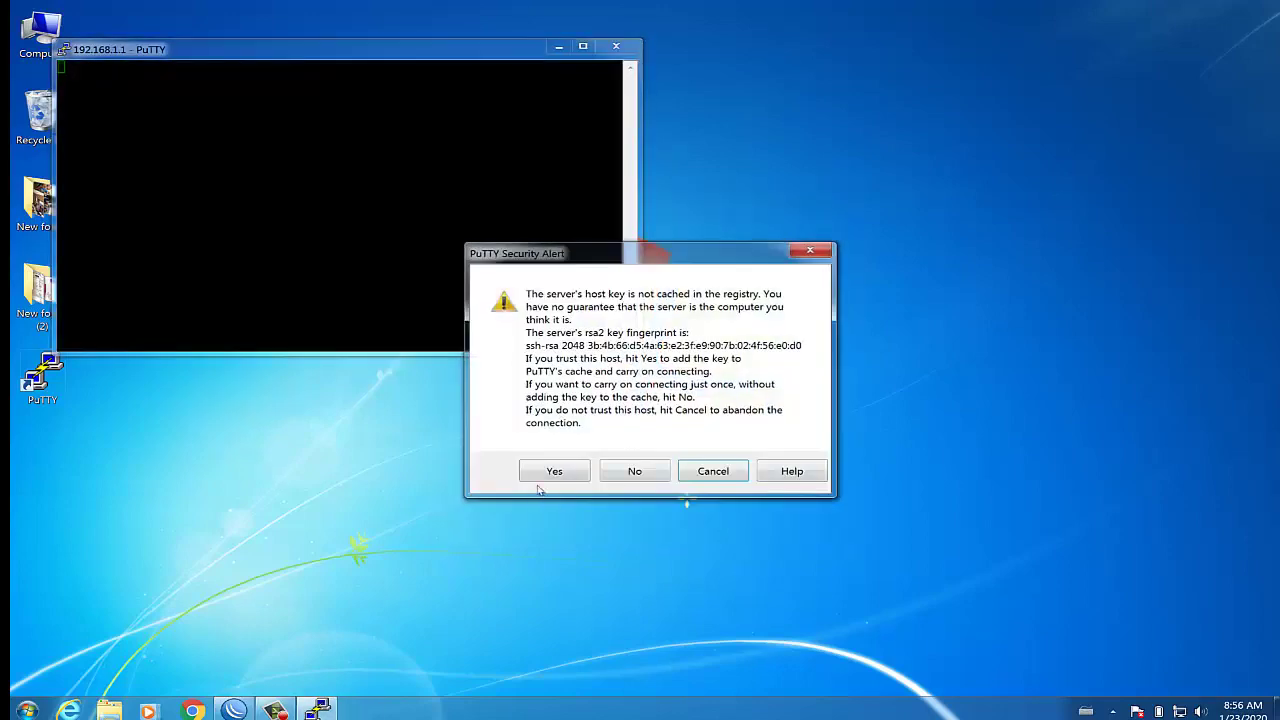
click(552, 474)
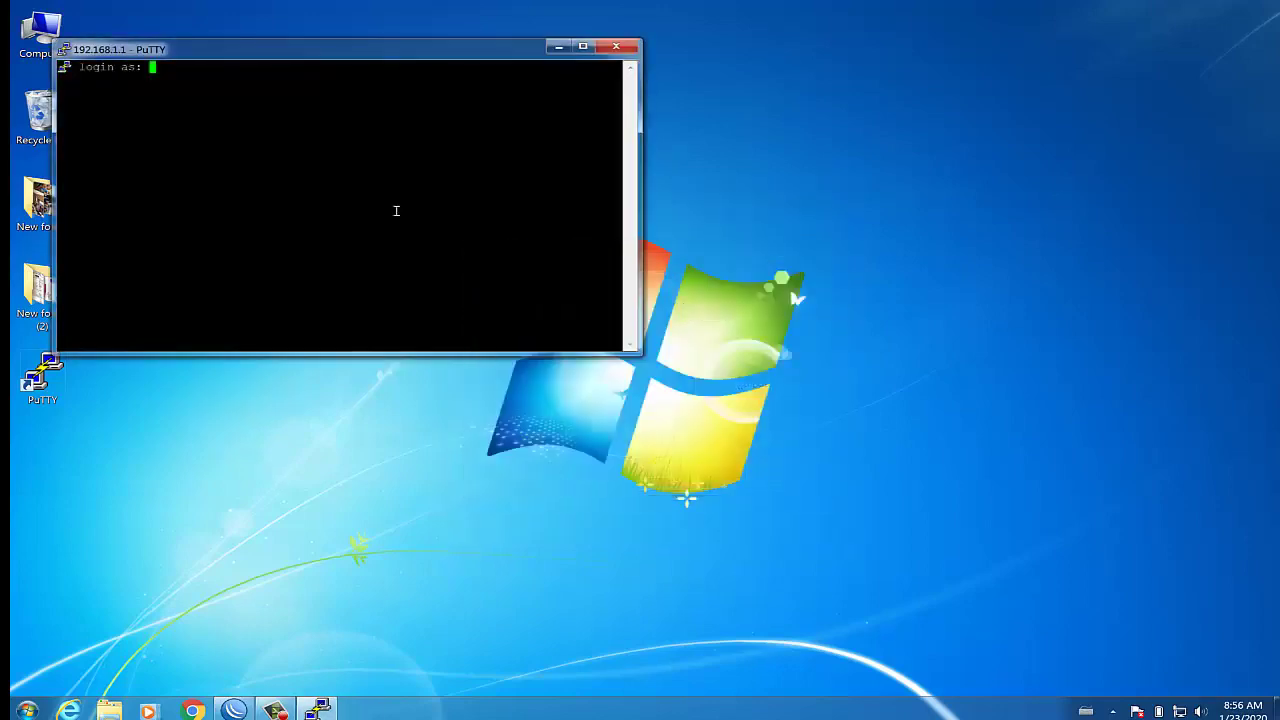
Log in as admin with the account password, then close the PuTTY session
text(ADMIN)
key(BackSpace)
key(BackSpace)
key(BackSpace)
key(BackSpace)
key(BackSpace)
text(admin)
key(Return)
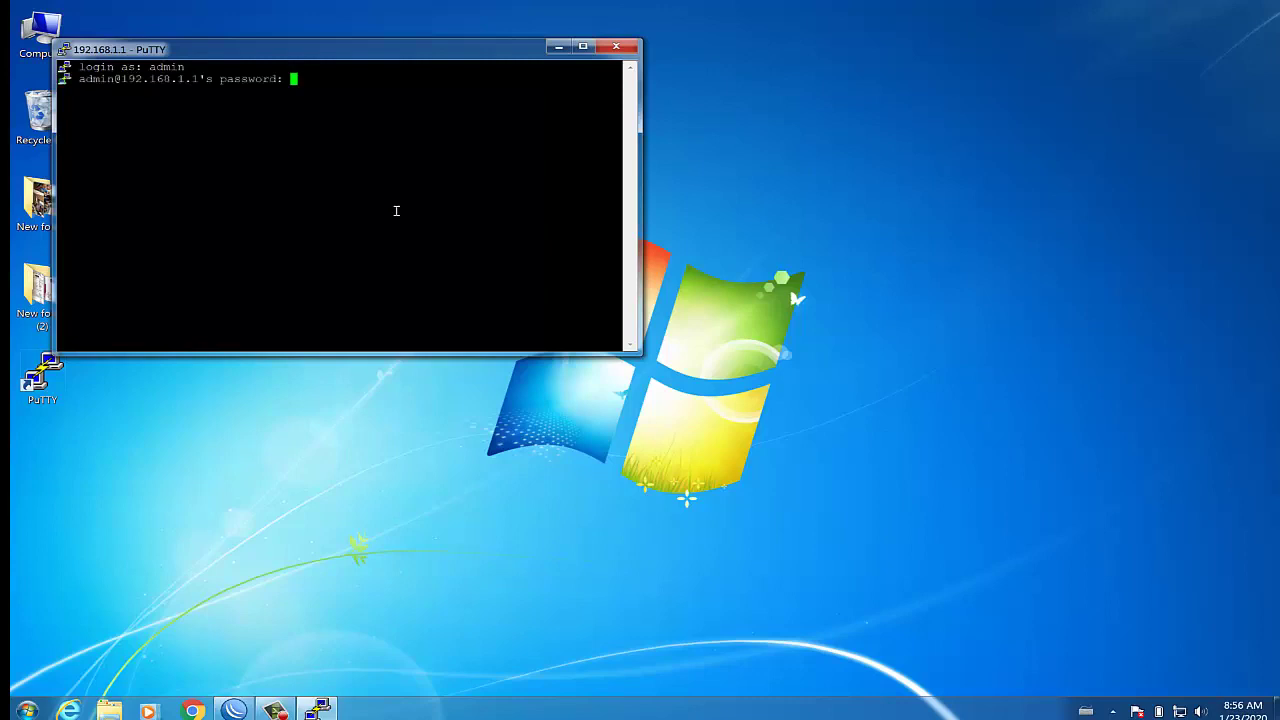
key(Return)
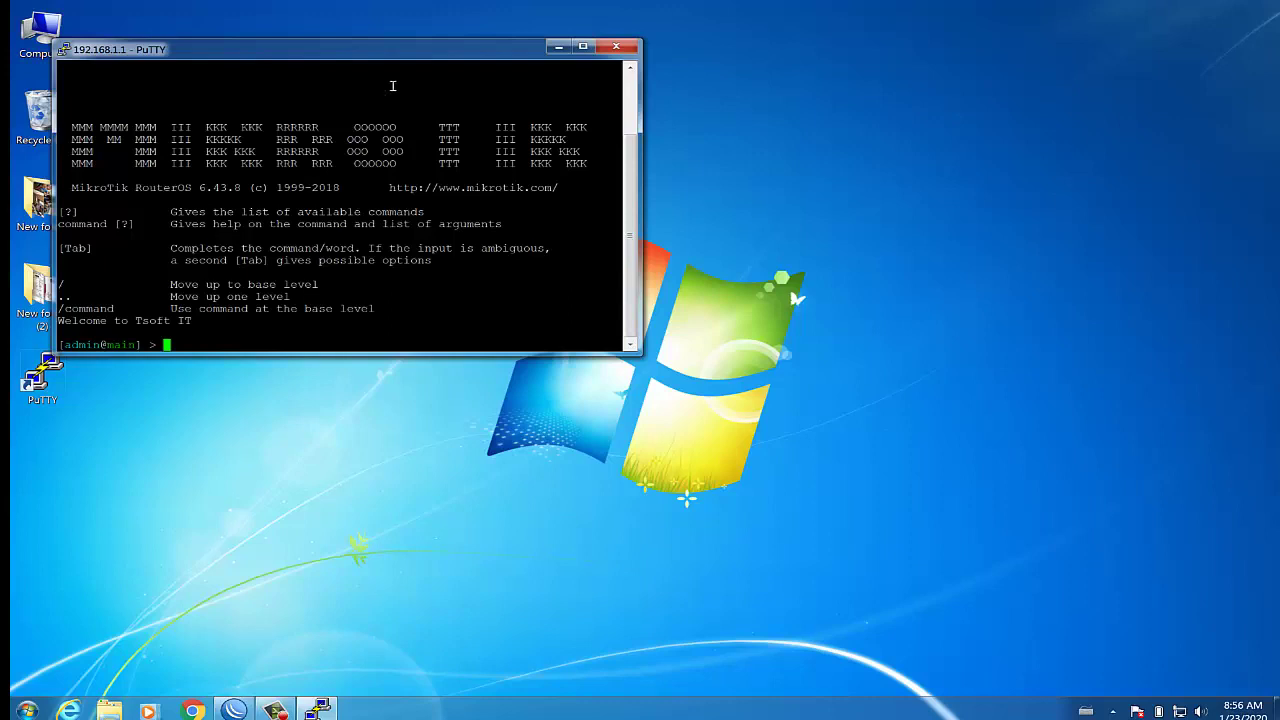
click(608, 50)
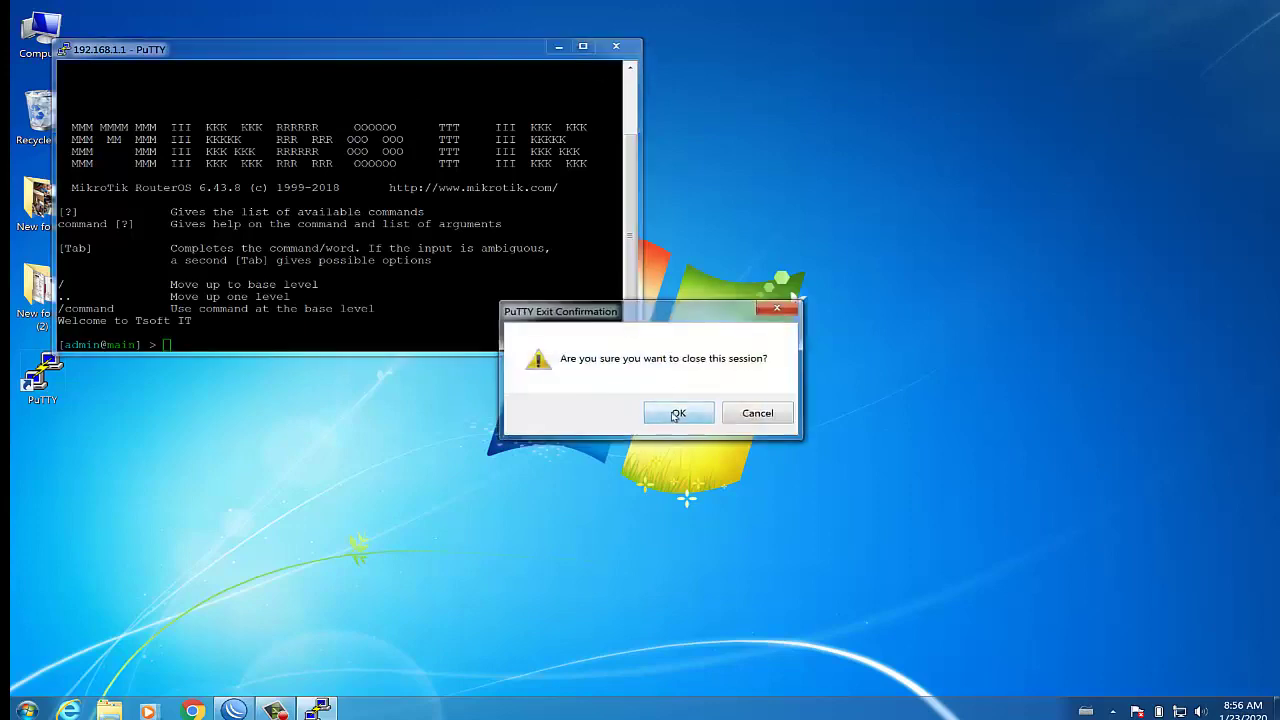
click(674, 414)
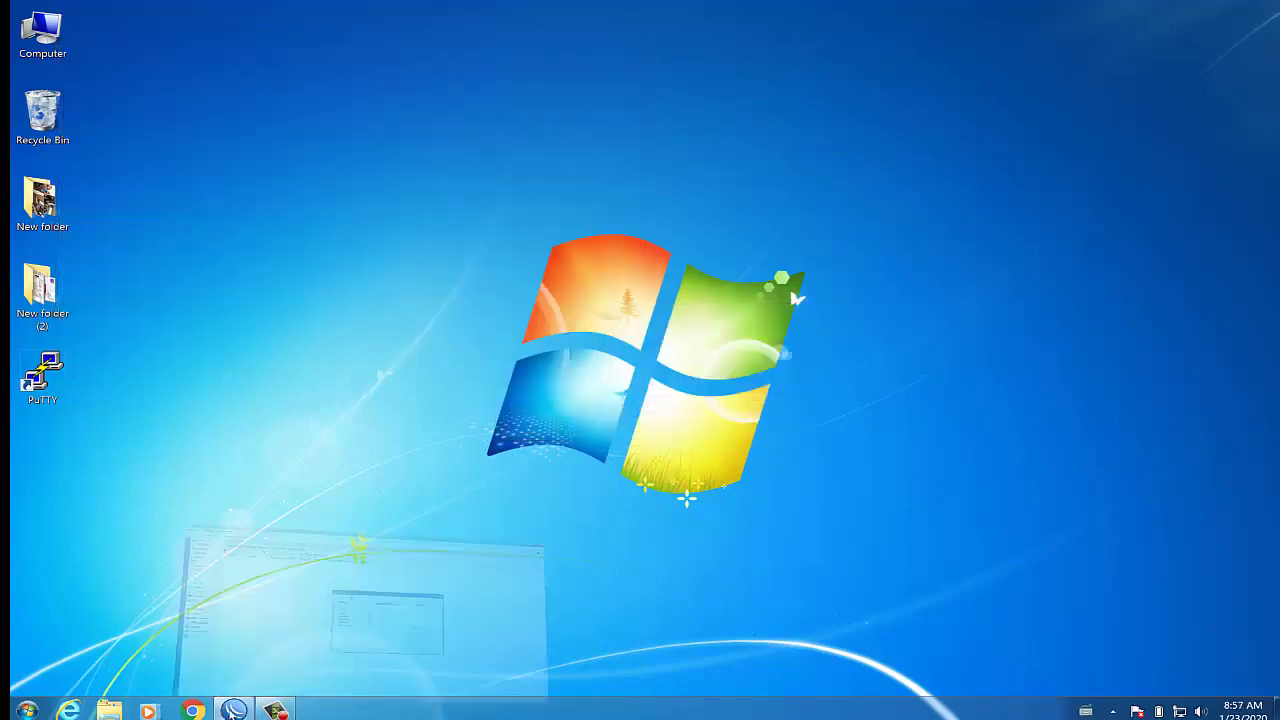
Edit the ssh entry in WinBox's IP Service List, setting its port to 222
click(234, 710)
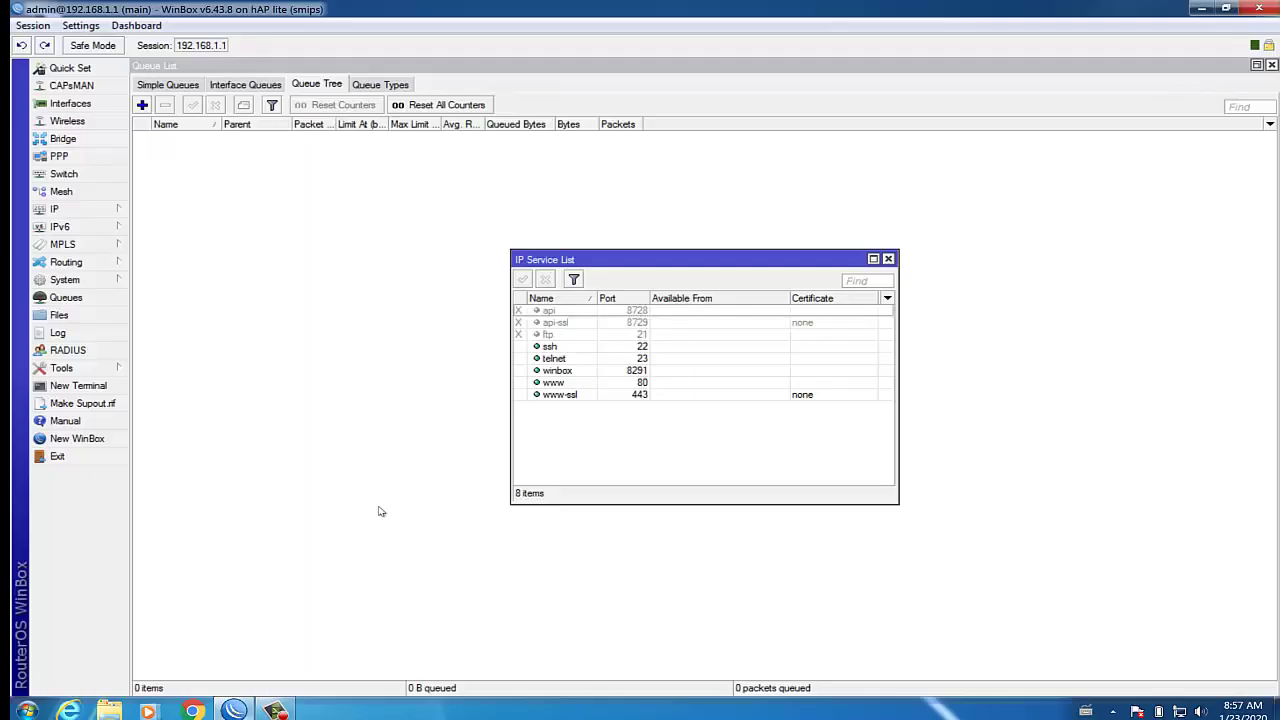
double_click(569, 350)
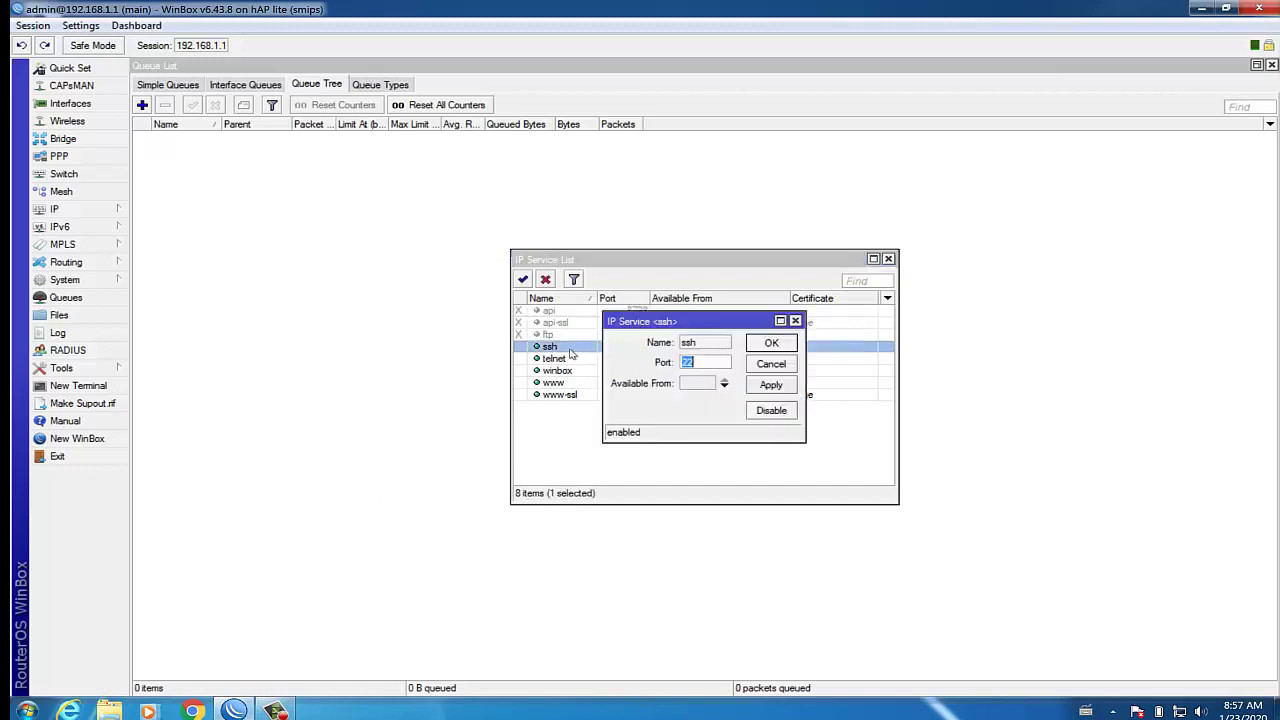
double_click(699, 364)
click(706, 366)
text(2)
click(768, 346)
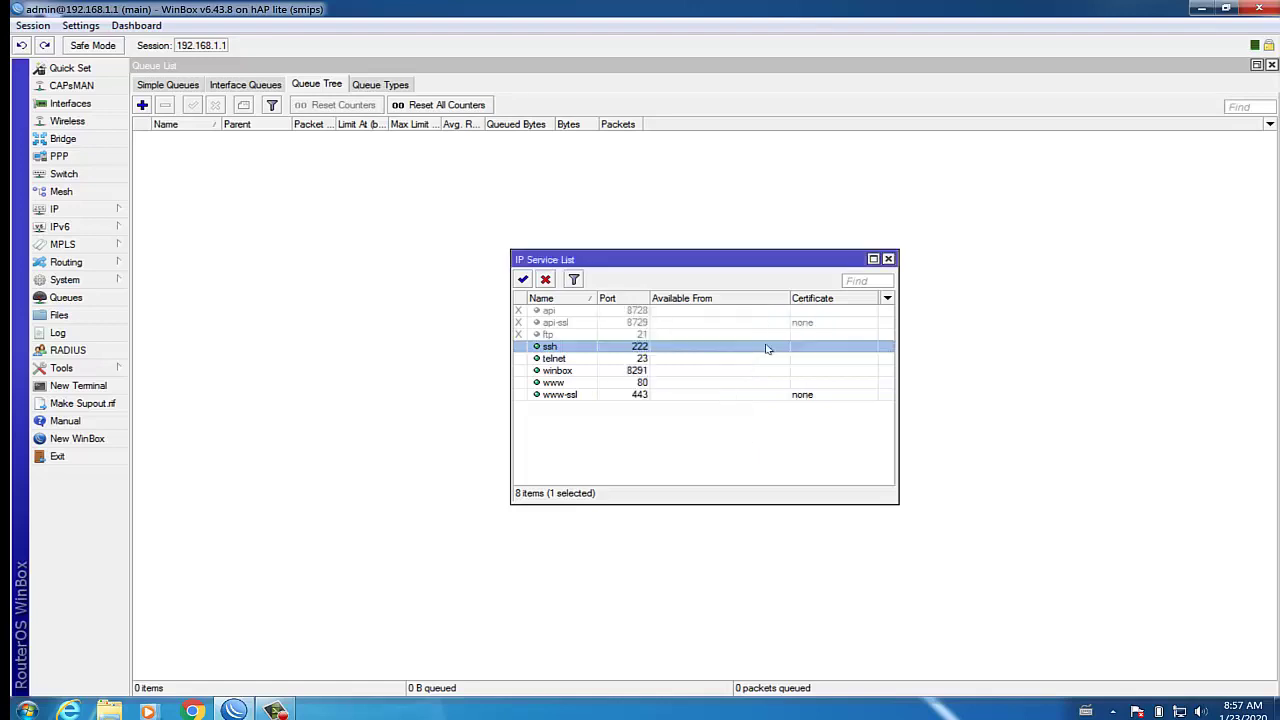
Start a PuTTY SSH session to 192.168.1.222 on port 22
click(1202, 9)
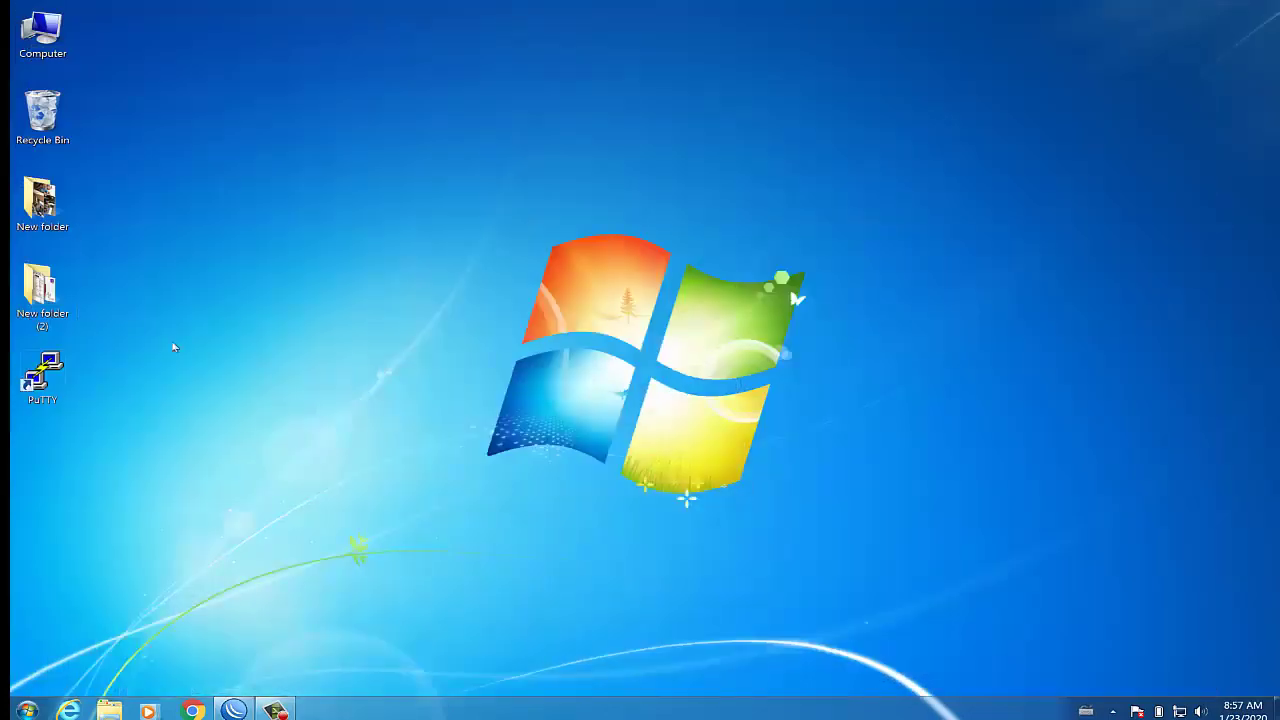
double_click(55, 381)
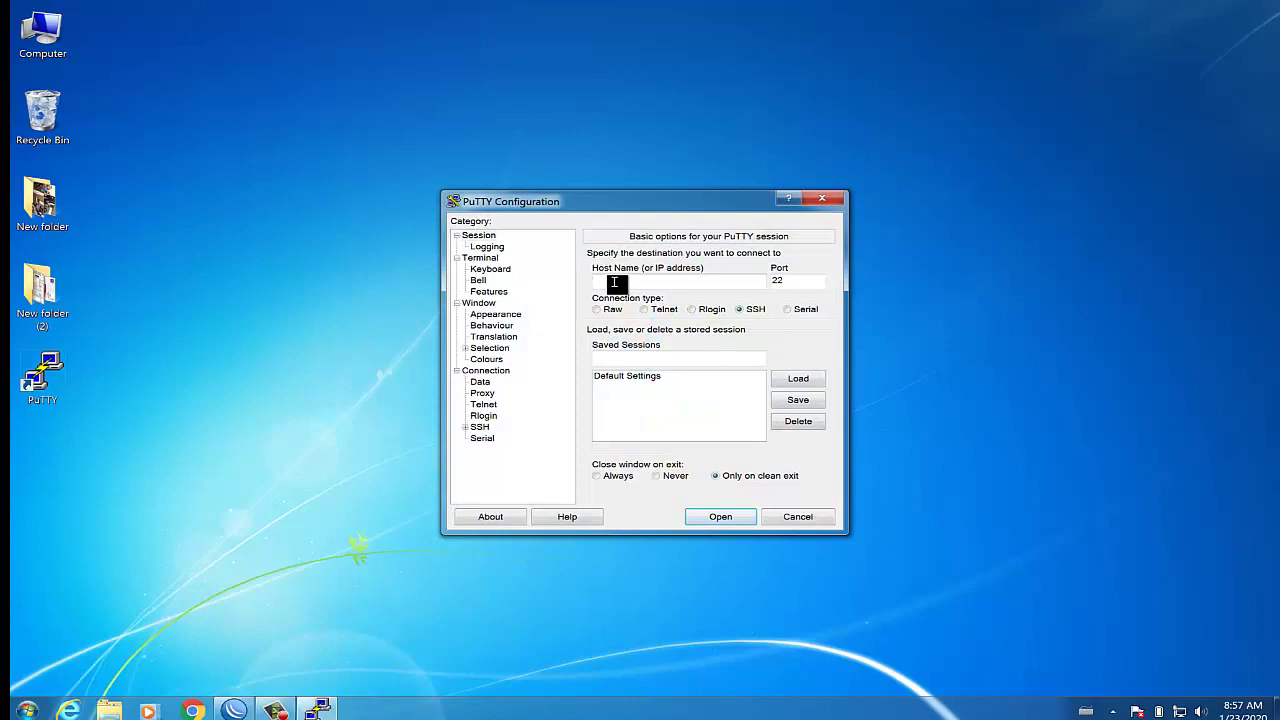
text(192.168.1.222)
click(729, 518)
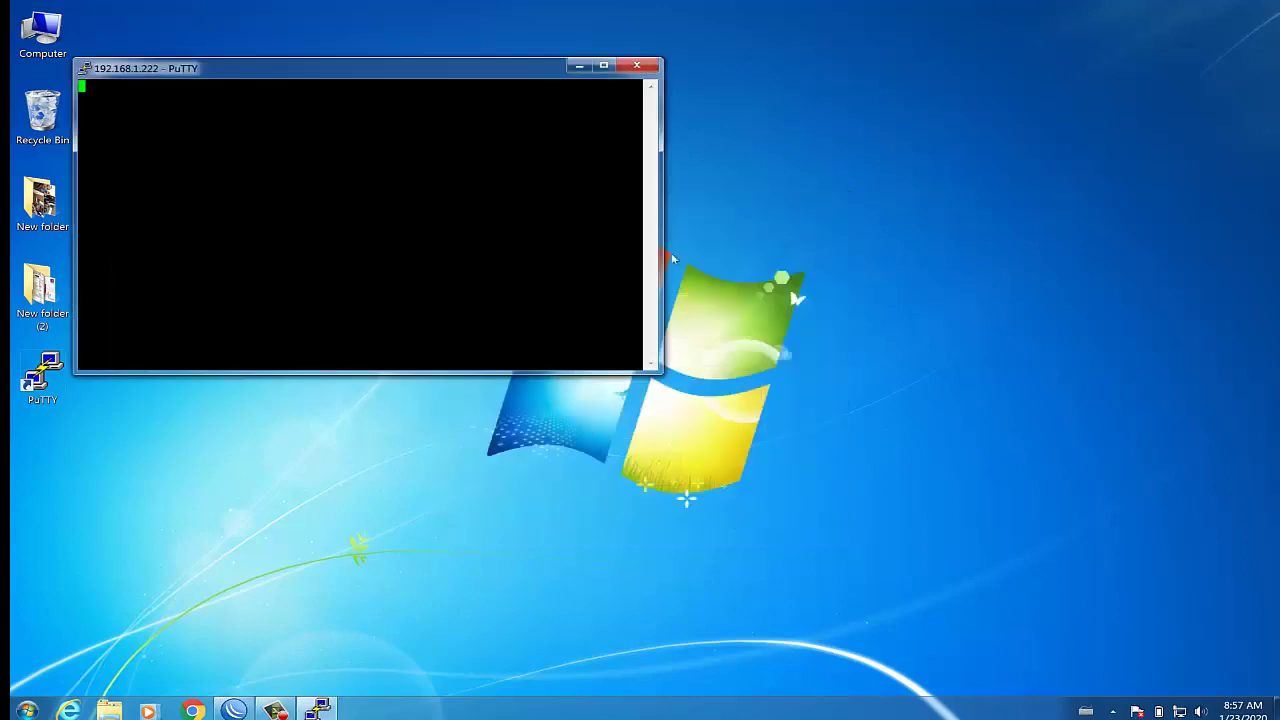
Close the blank, unresponsive PuTTY session and confirm
click(636, 68)
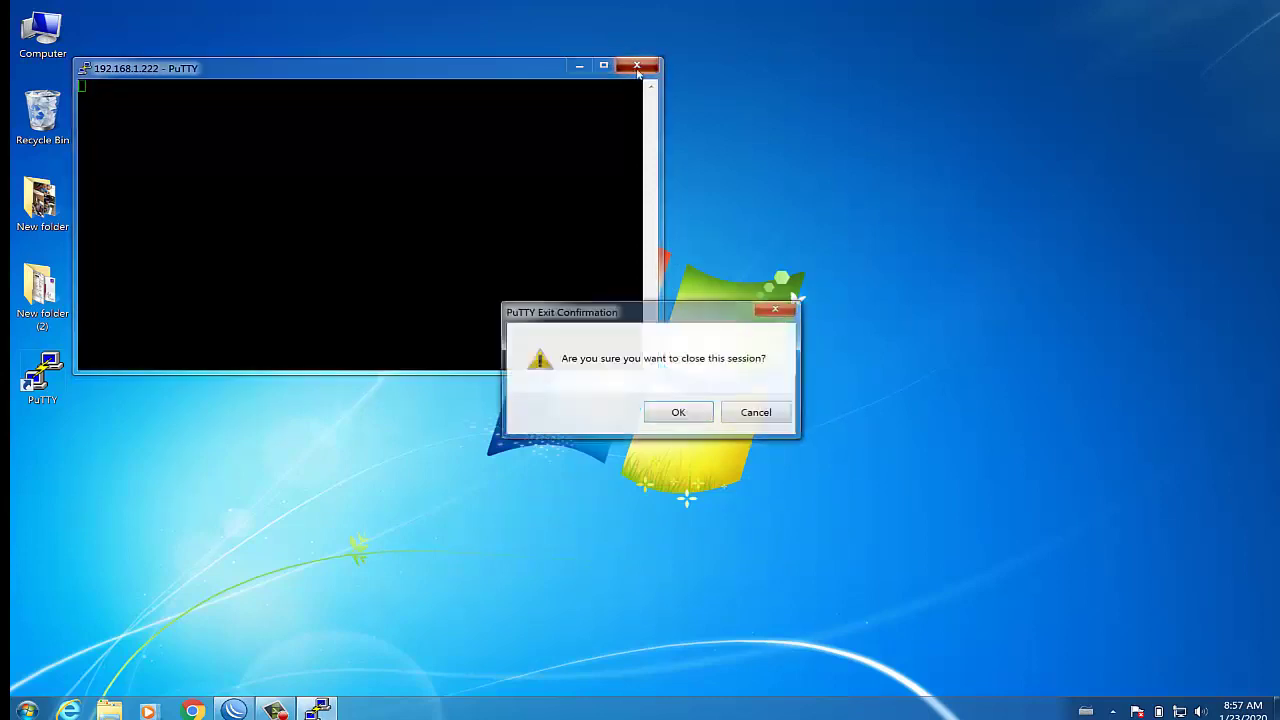
click(755, 414)
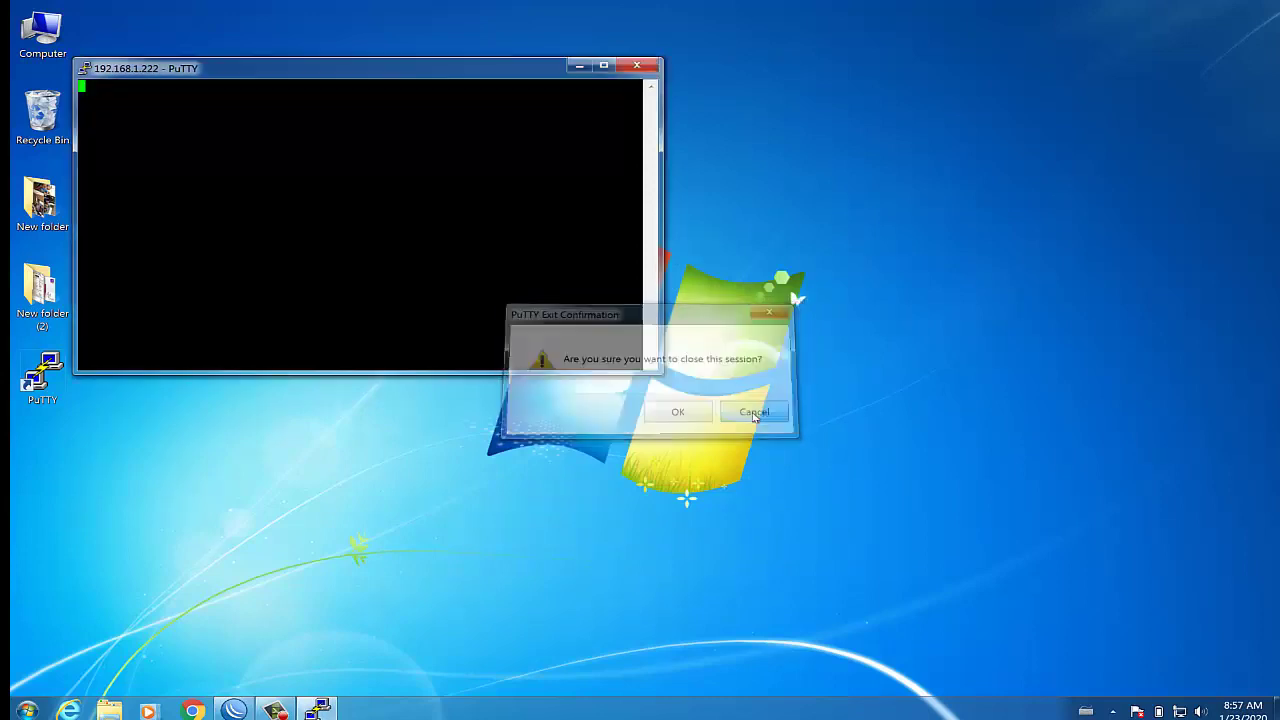
click(635, 68)
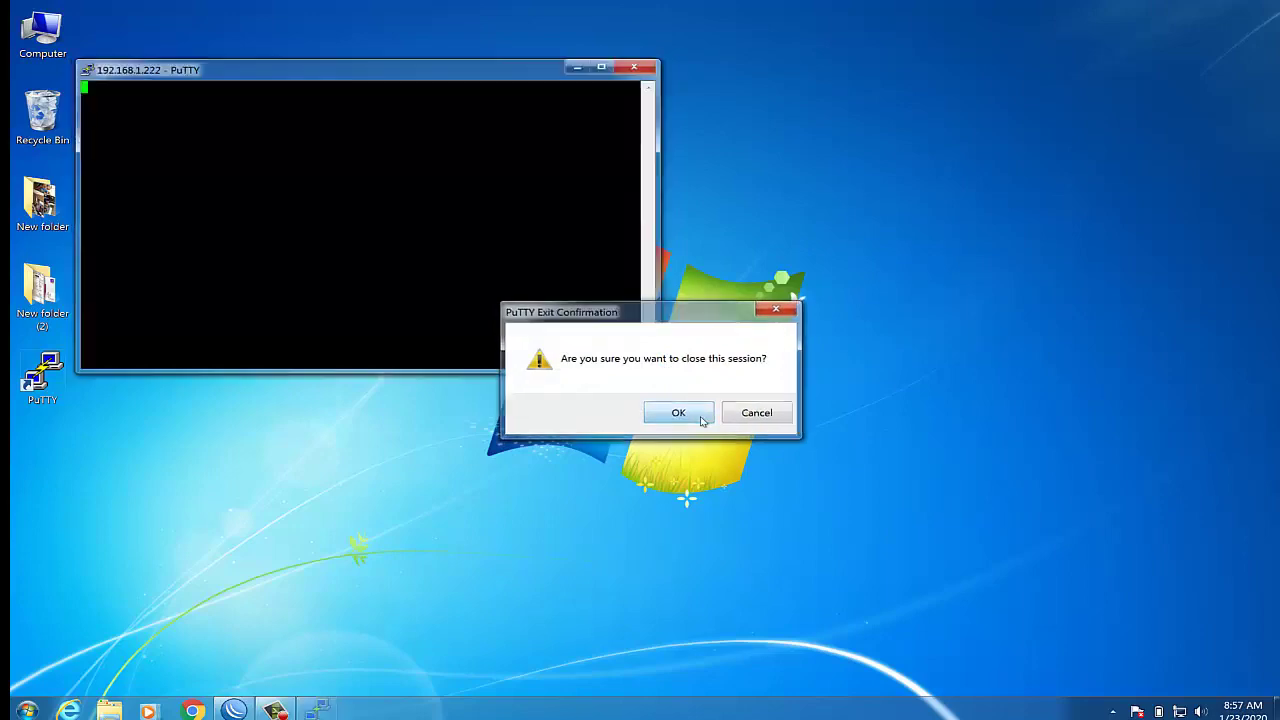
click(676, 414)
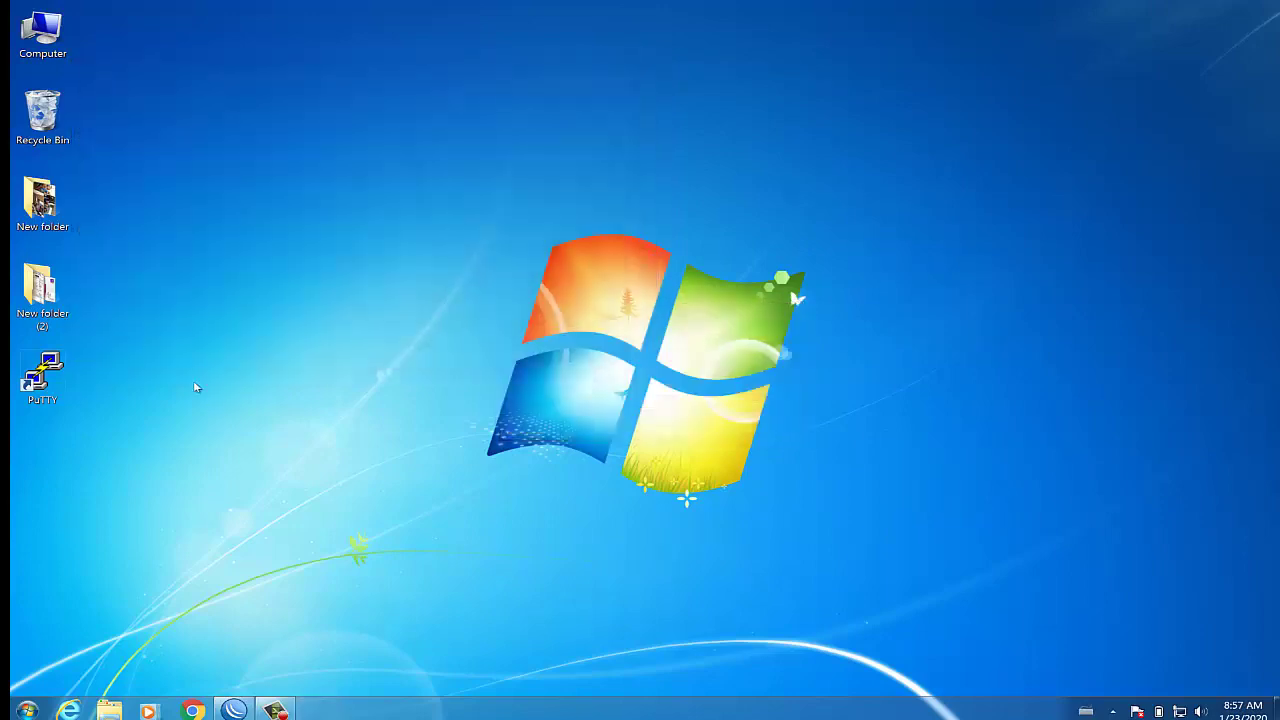
double_click(44, 382)
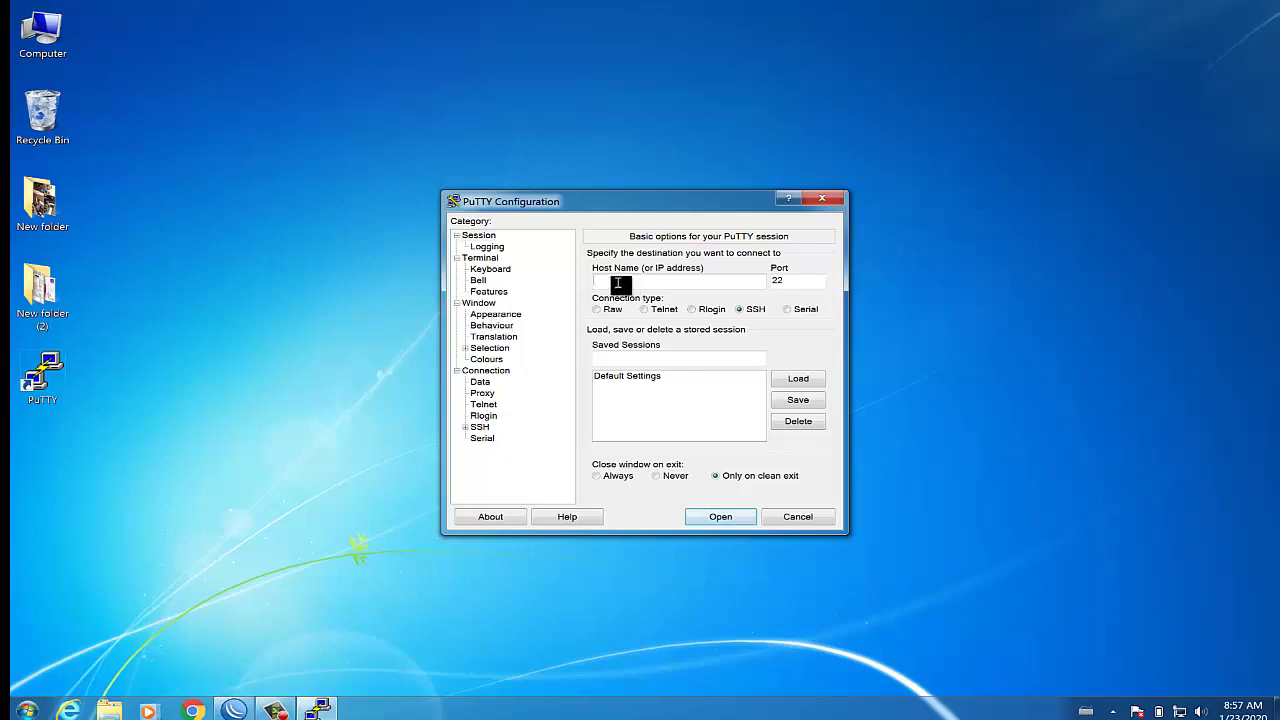
text(192.168.1.222)
key(BackSpace)
key(BackSpace)
key(BackSpace)
text(1)
click(722, 518)
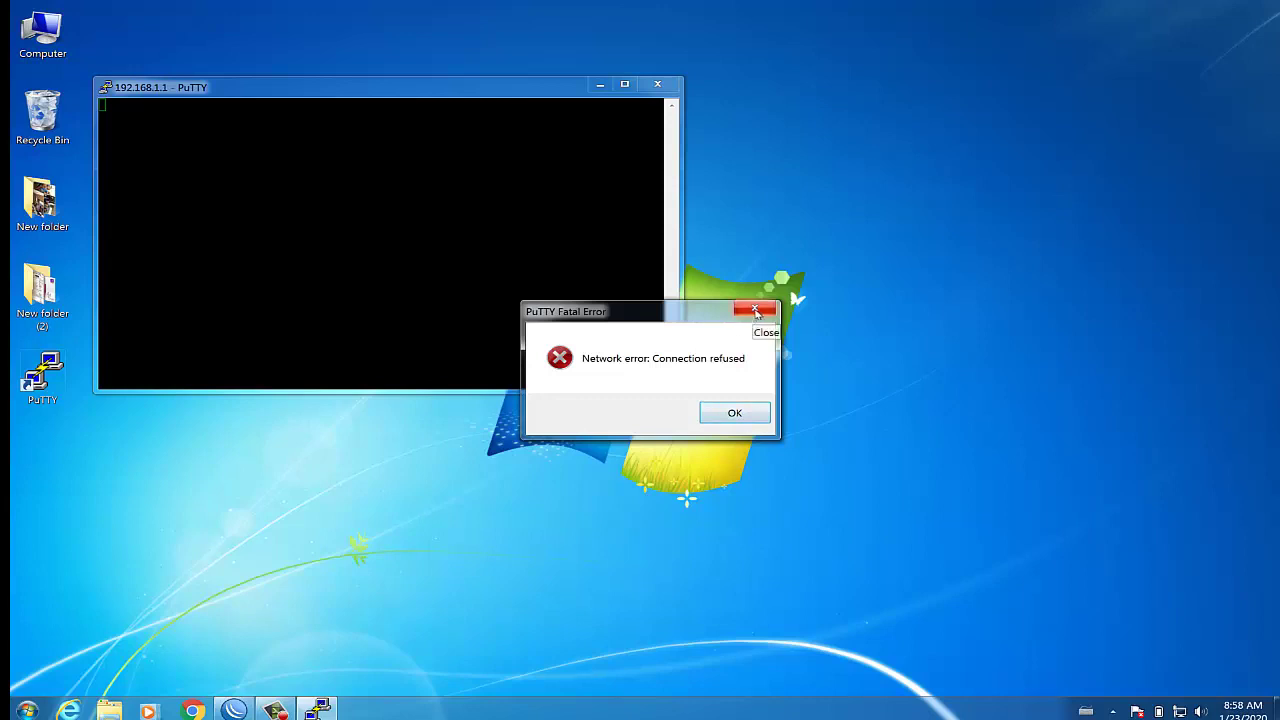
click(756, 311)
click(657, 85)
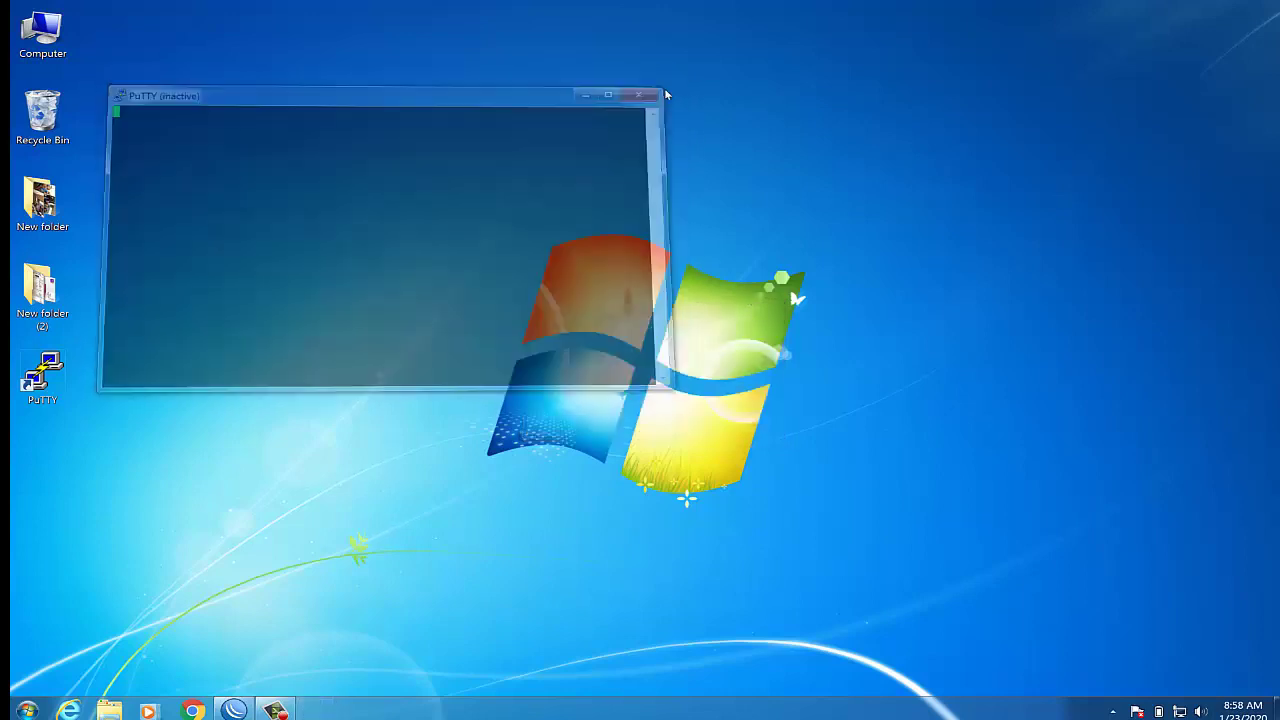
SSH to 192.168.1.1 on port 222, accept the host key, and log in as admin
double_click(60, 364)
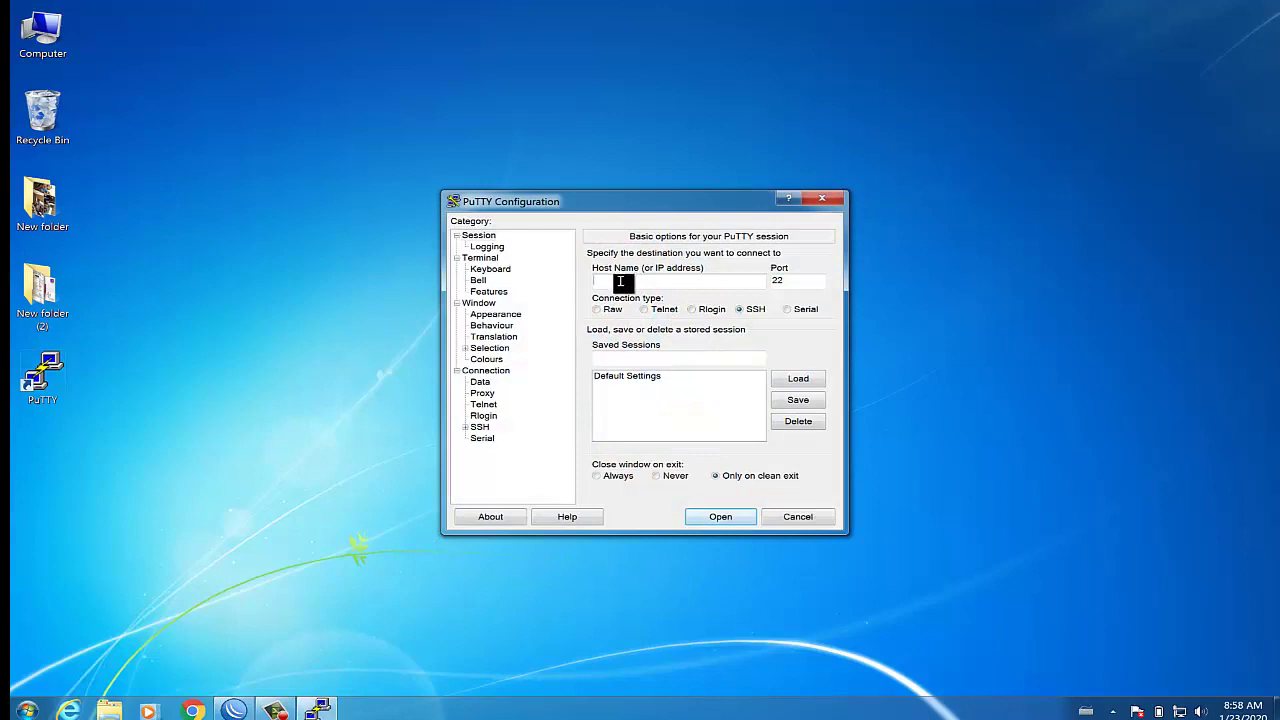
text(192.)
text(.1)
text(2)
click(727, 519)
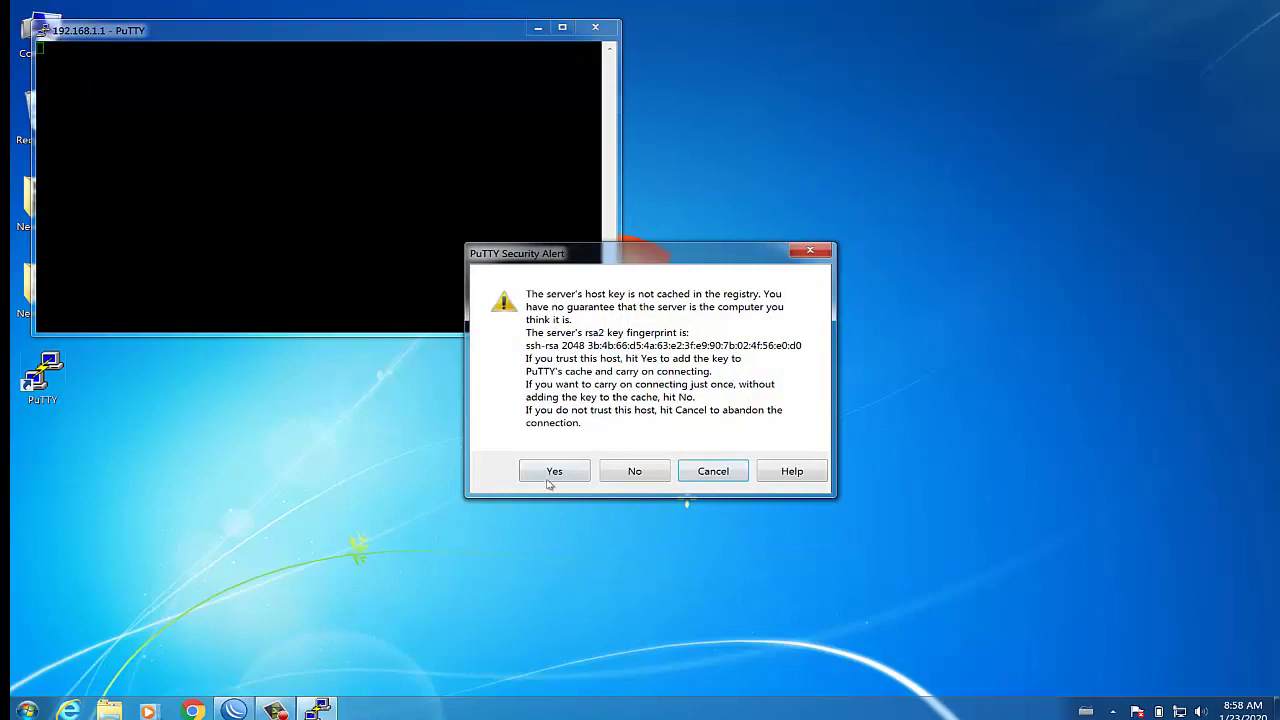
click(552, 472)
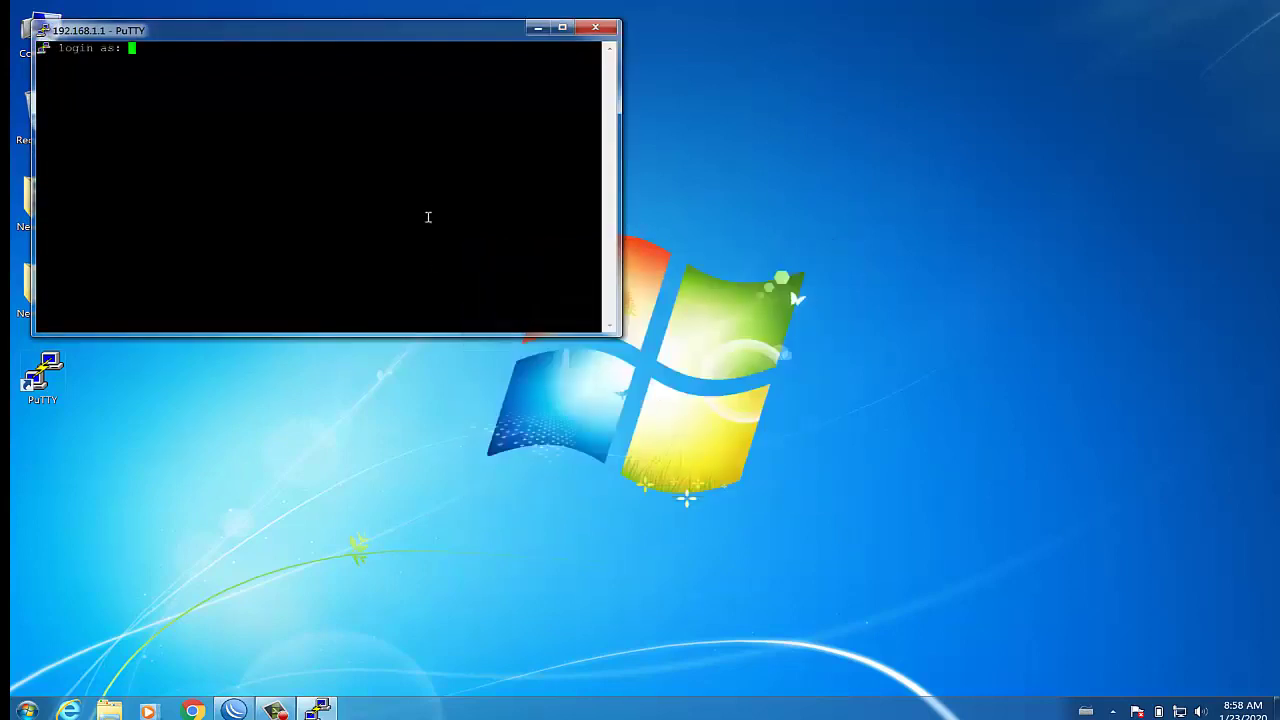
text(admin)
key(Return)
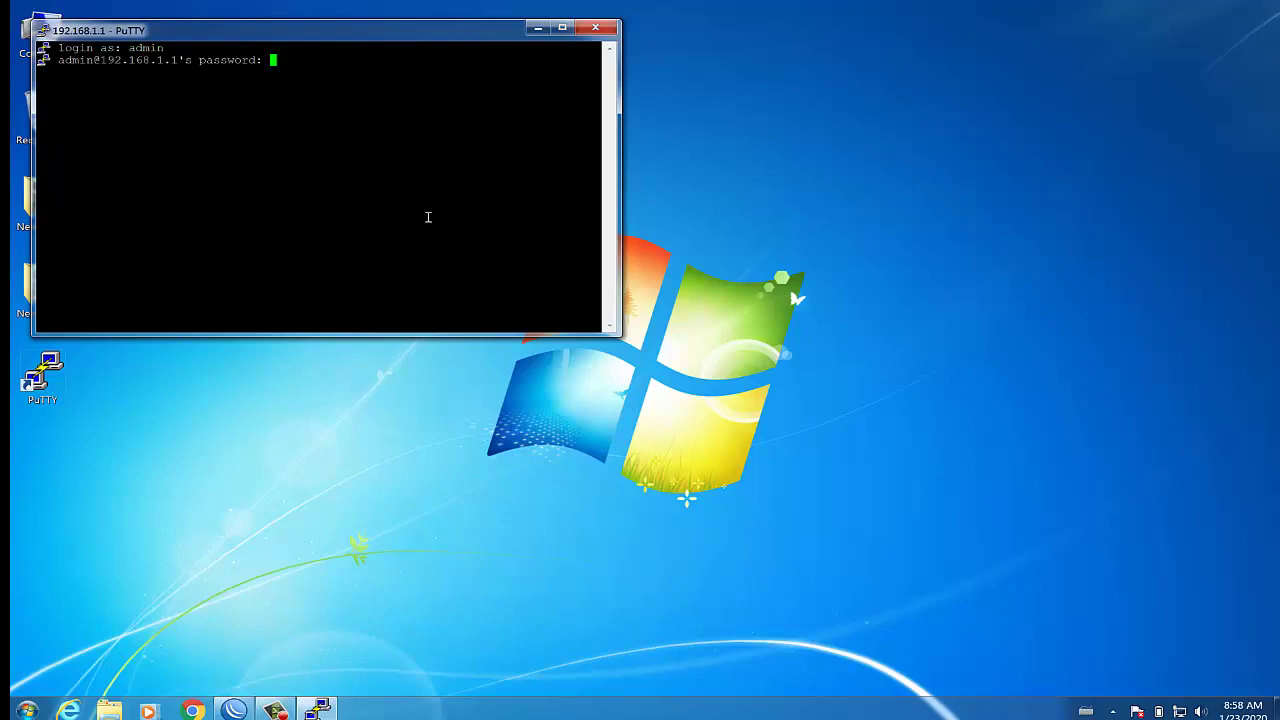
key(Return)
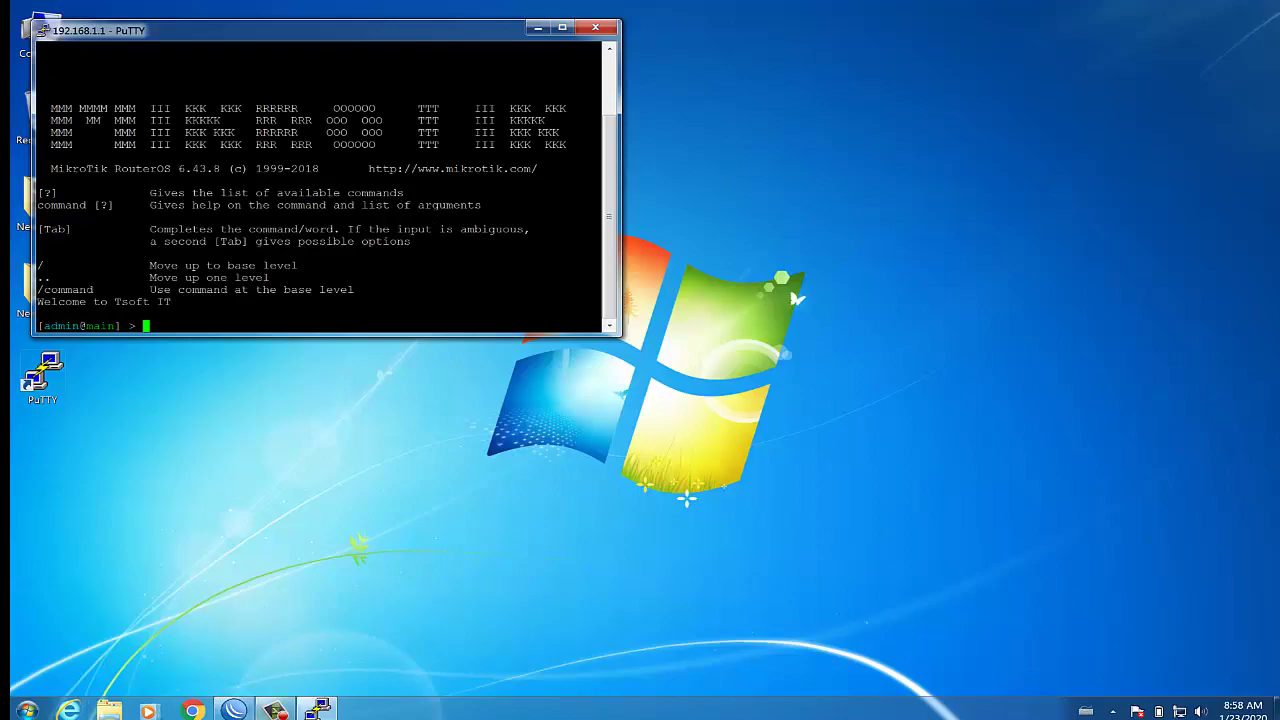
Restore the WinBox IP Service List window showing ssh on port 222
click(234, 709)
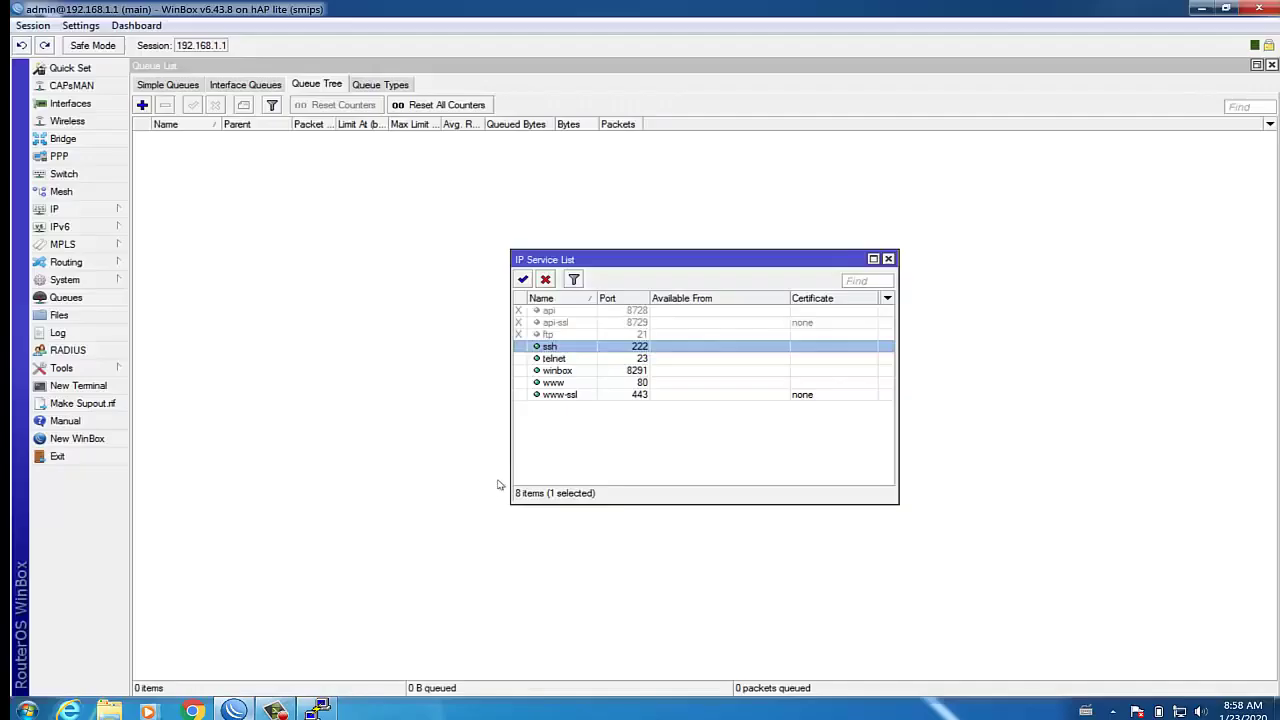